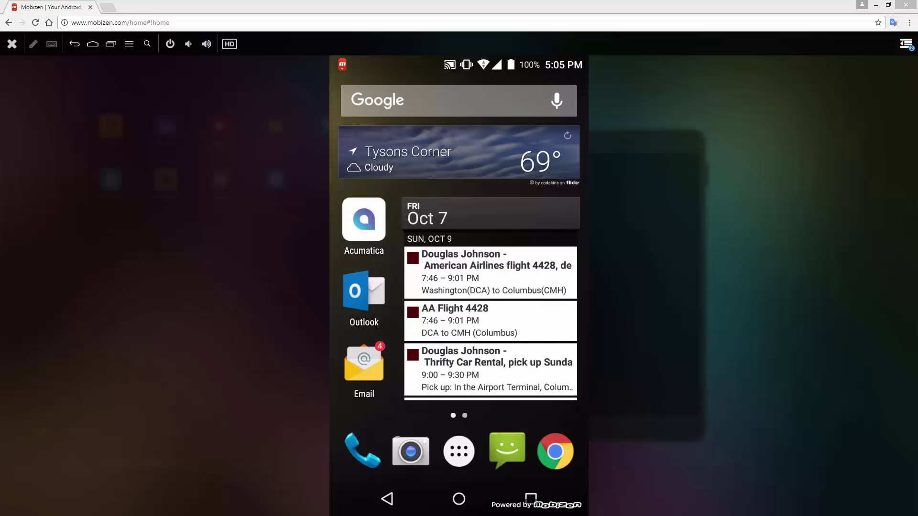
# Launch the Acumatica app, sign in, and review the Revision Two HQ module tiles.
pyautogui.click(364, 219)
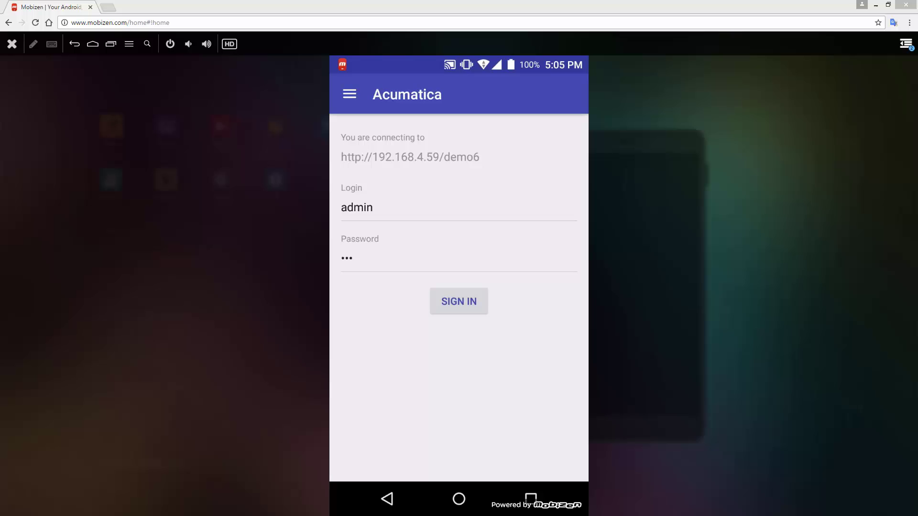
pyautogui.click(459, 301)
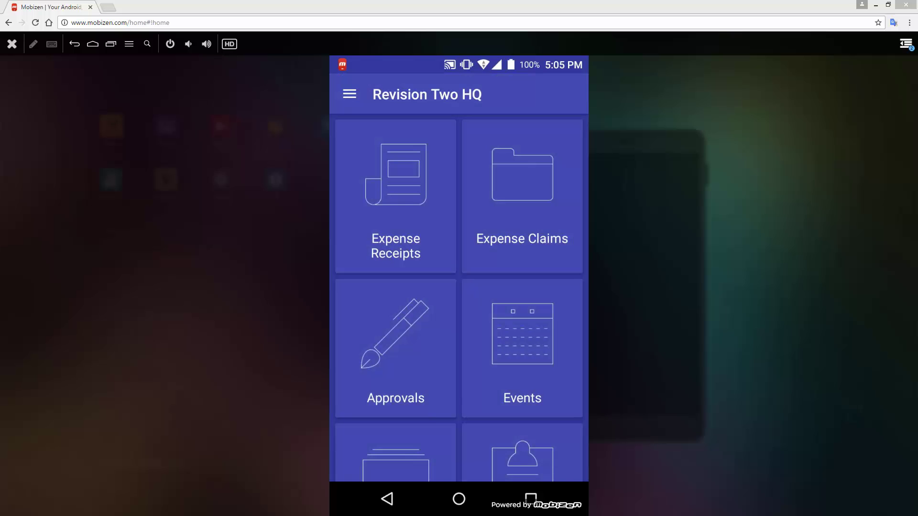
pyautogui.scroll(-5, 459, 296)
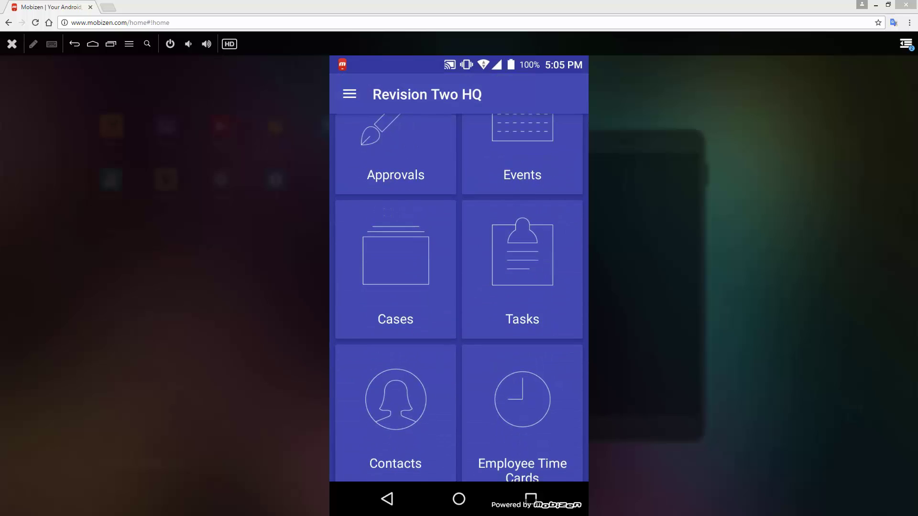
pyautogui.scroll(-6, 459, 301)
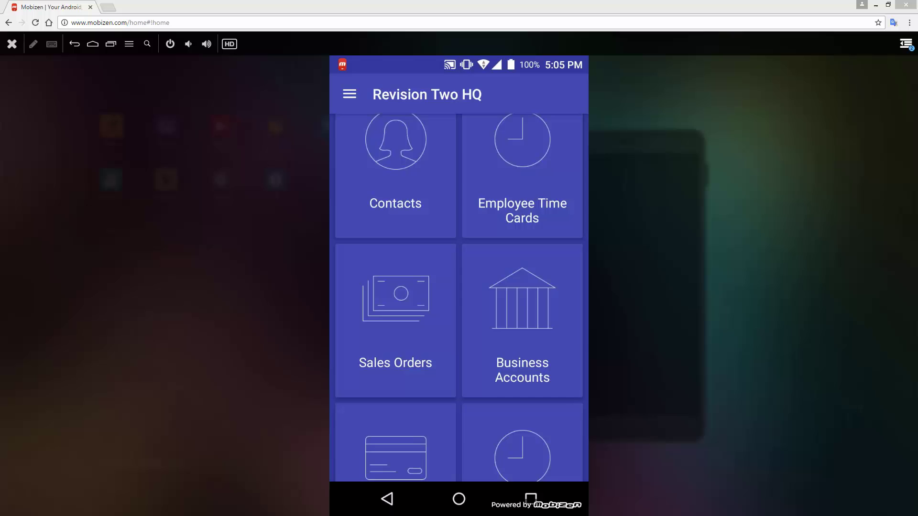
pyautogui.scroll(-4, 459, 301)
pyautogui.scroll(-2, 459, 302)
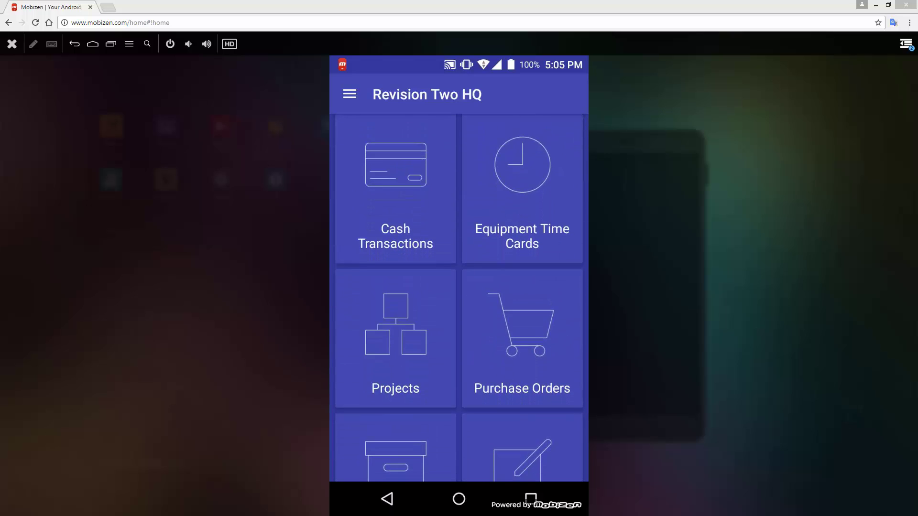
pyautogui.scroll(-4, 459, 301)
pyautogui.scroll(-1, 459, 301)
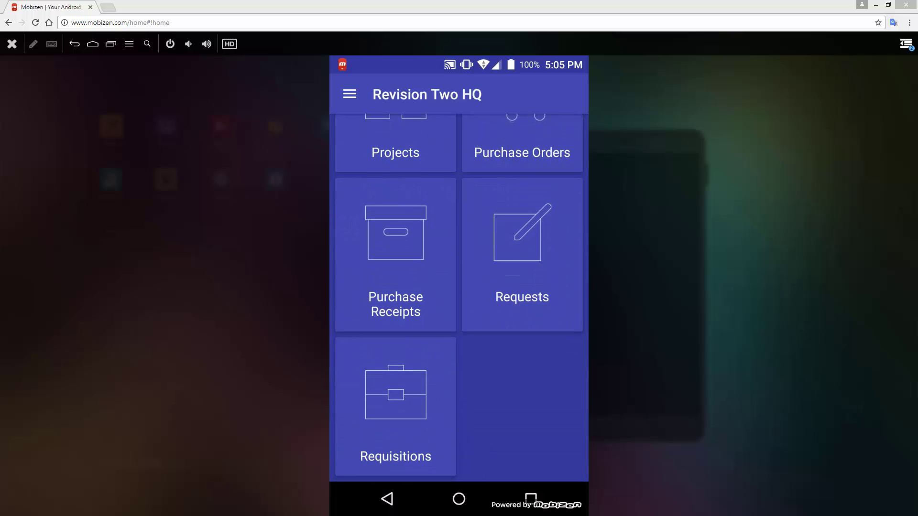
pyautogui.scroll(15, 458, 301)
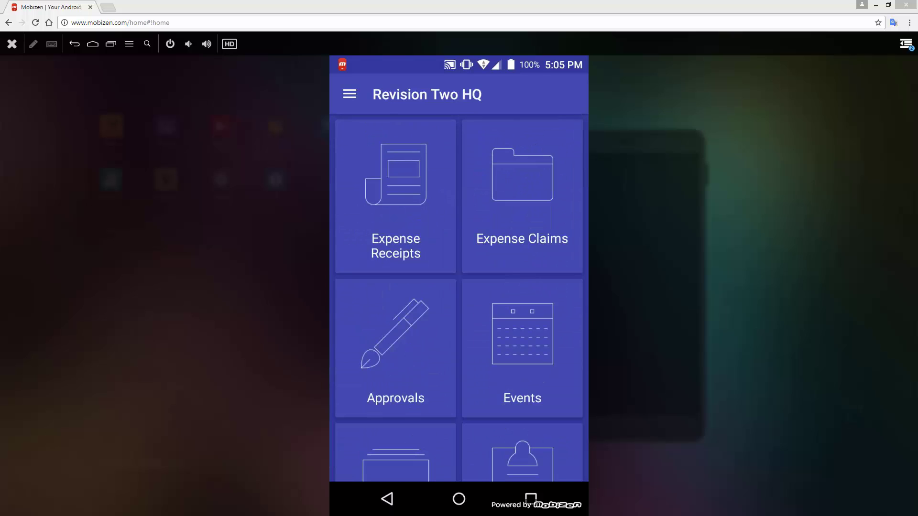
# Create a 'business lunch' expense receipt with item Business dinner and lunch, amount 25.
pyautogui.click(396, 196)
pyautogui.click(553, 442)
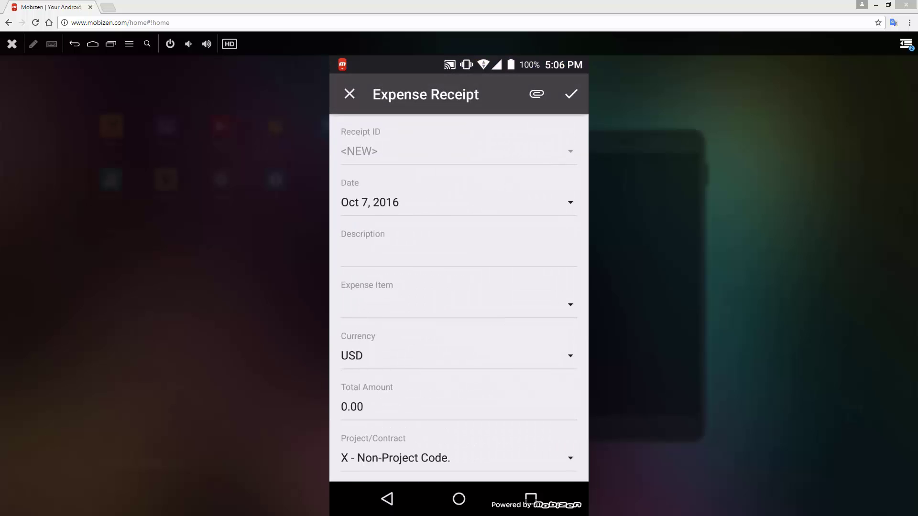
pyautogui.click(364, 253)
pyautogui.write('business lunch')
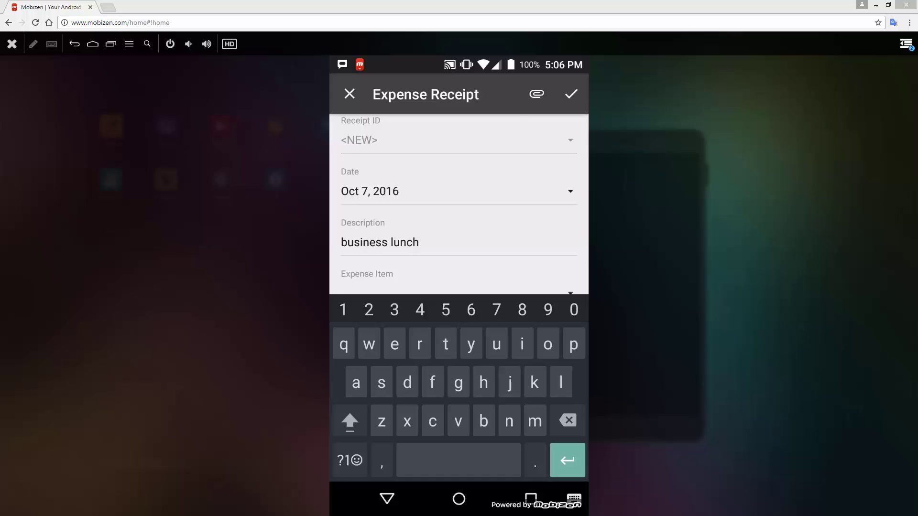
pyautogui.scroll(-2, 458, 206)
pyautogui.click(459, 222)
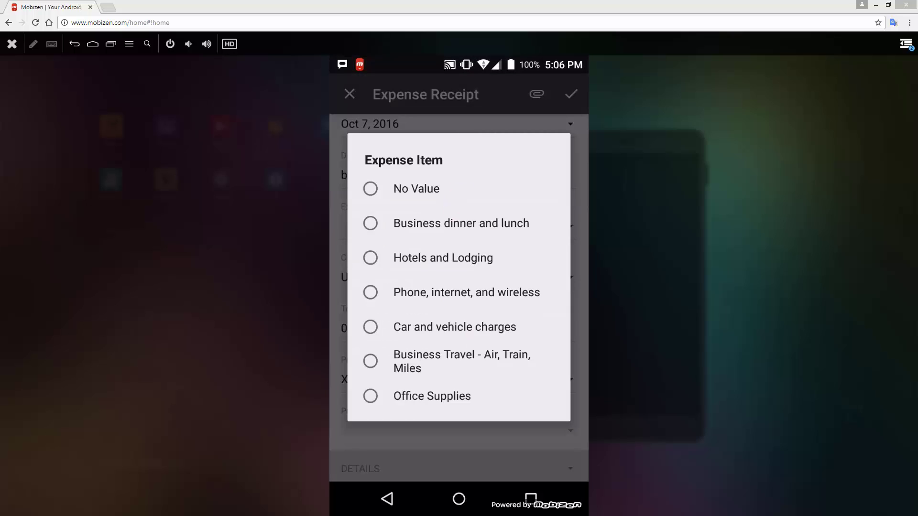
pyautogui.click(371, 223)
pyautogui.click(363, 328)
pyautogui.write('25')
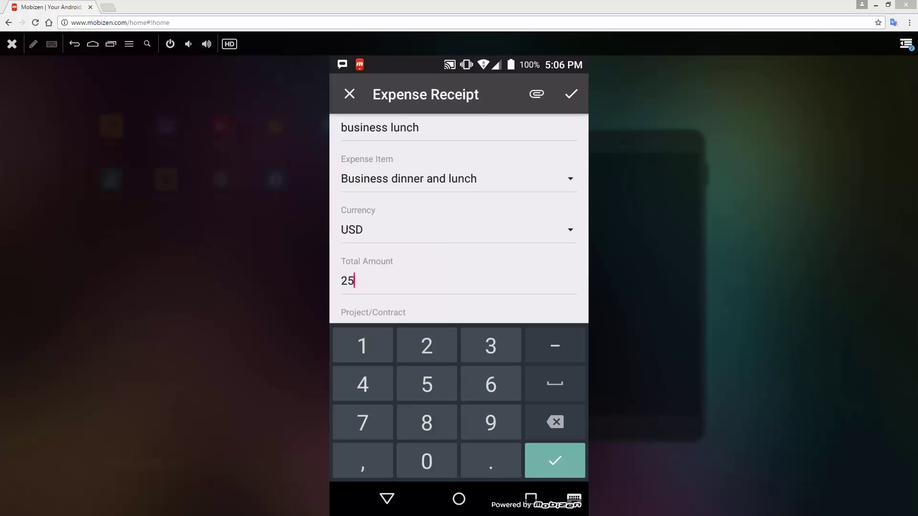
pyautogui.press('Return')
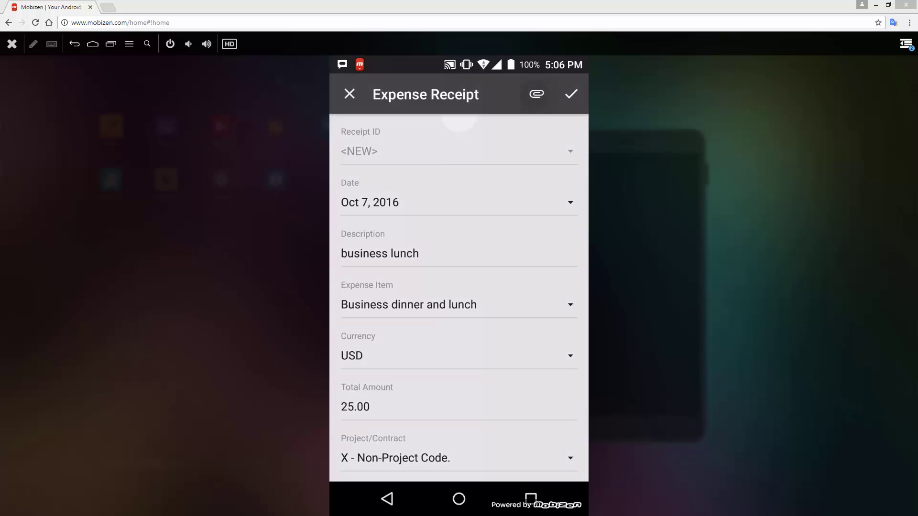
# Attach a camera photo of the paper receipt, save it, and show pending-approval receipts.
pyautogui.click(537, 93)
pyautogui.click(430, 148)
pyautogui.click(459, 455)
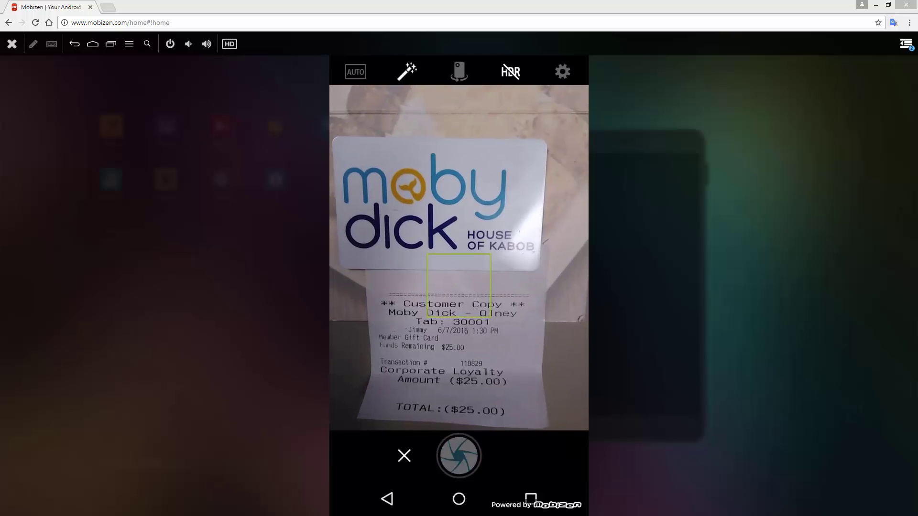
pyautogui.click(513, 455)
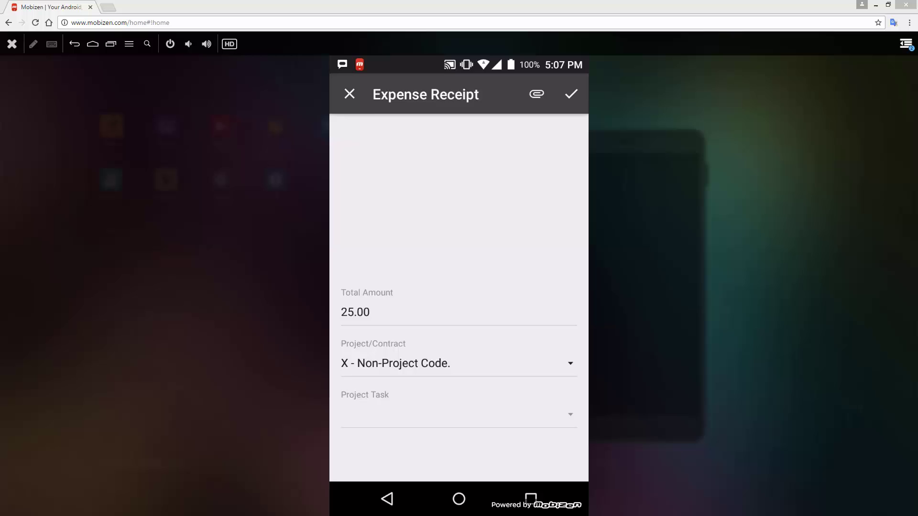
pyautogui.click(570, 94)
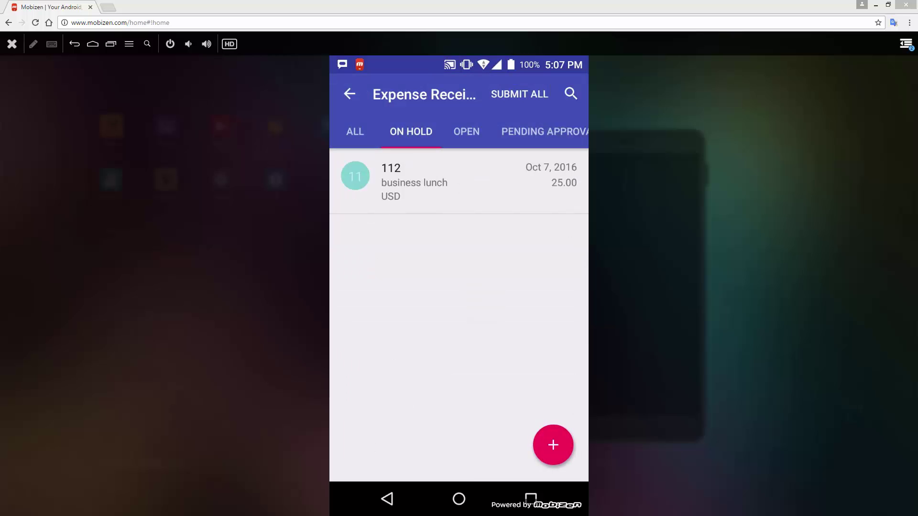
pyautogui.click(544, 131)
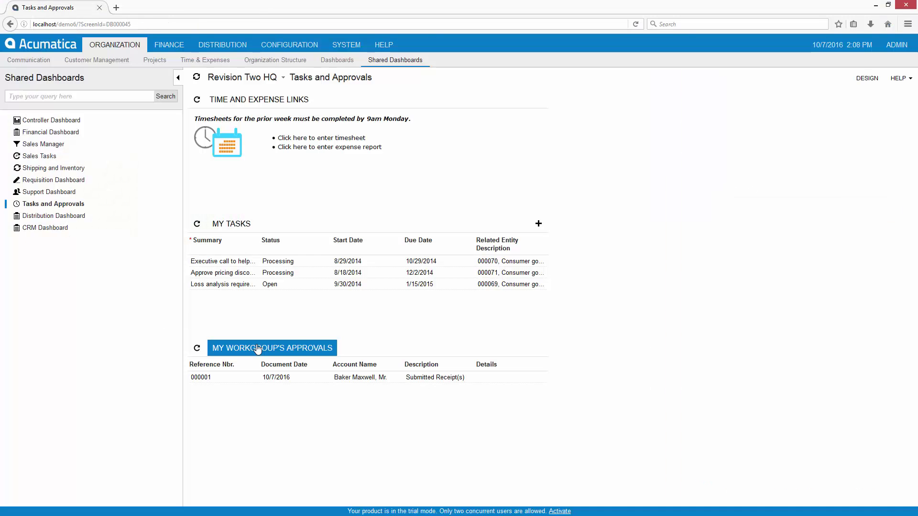
# Open the pending expense claim under My Workgroup's Approvals and view its attached jpg receipt.
pyautogui.click(257, 349)
pyautogui.click(264, 157)
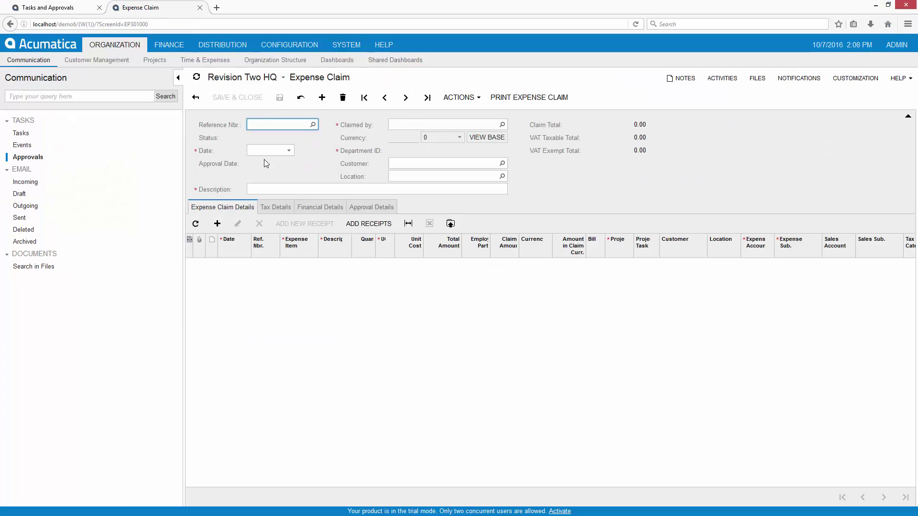
pyautogui.click(202, 264)
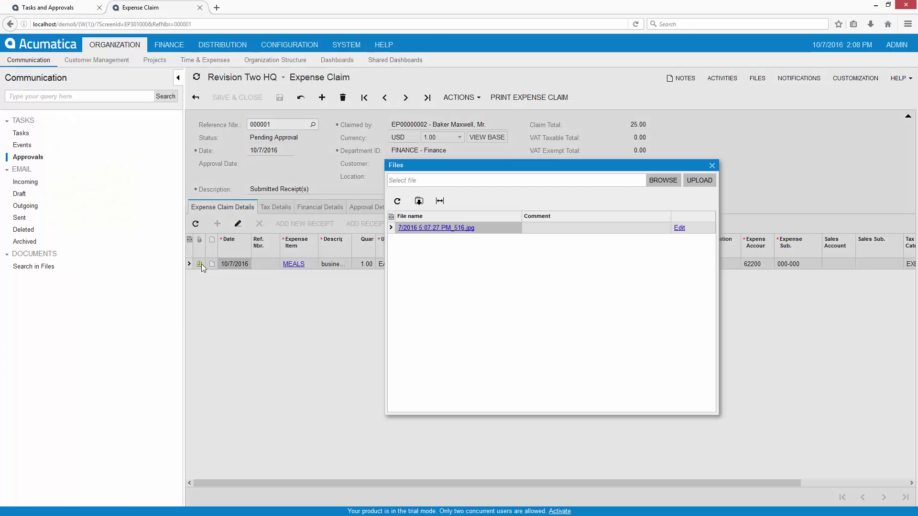
pyautogui.click(420, 229)
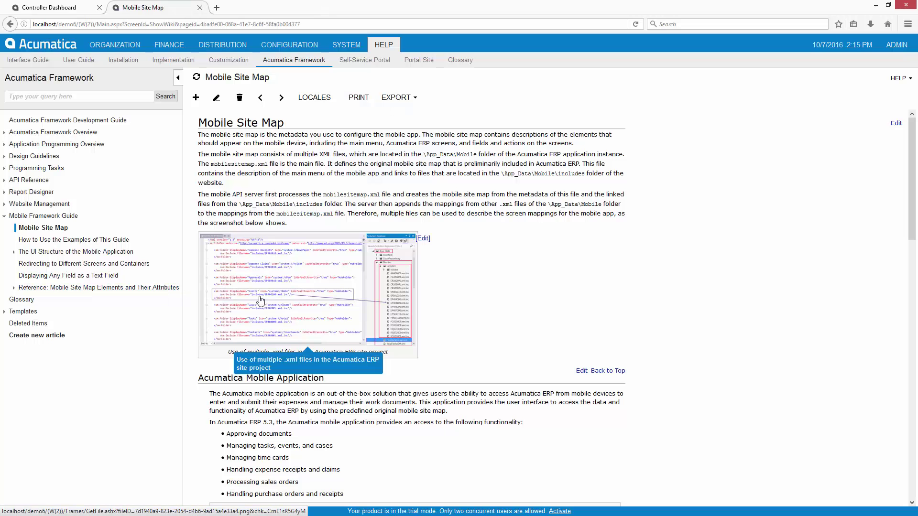
# Browse the Mobile Framework Guide's UI structure and Main Menu help articles.
pyautogui.scroll(-3, 261, 300)
pyautogui.scroll(-5, 260, 300)
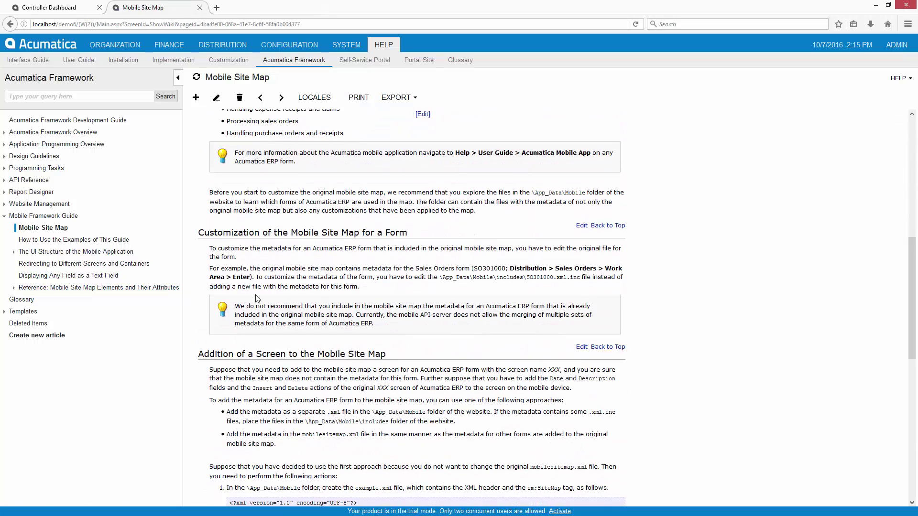
pyautogui.click(32, 253)
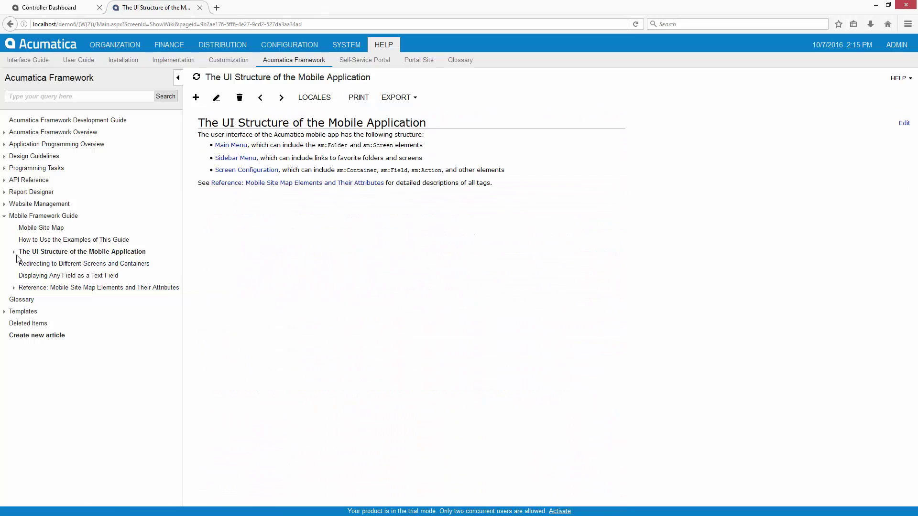
pyautogui.click(35, 264)
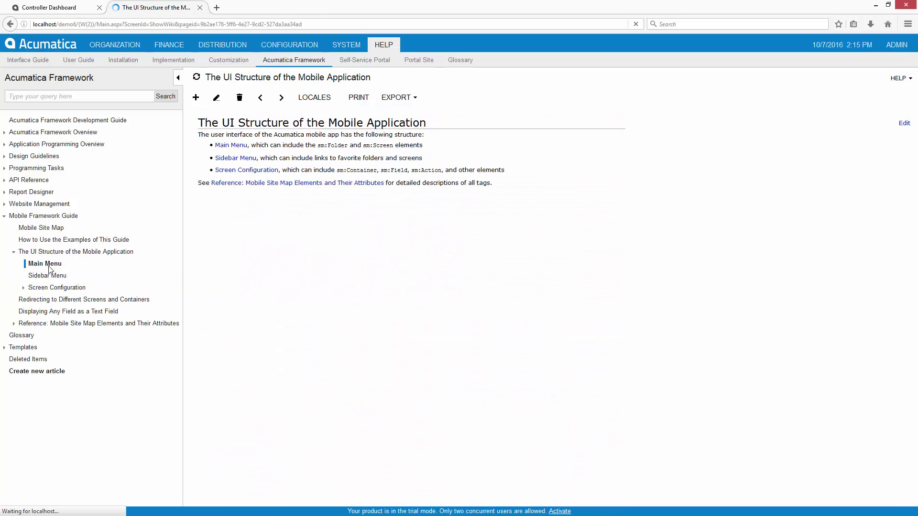
# Open the Reference > Tags article and enlarge its tag relationship diagram.
pyautogui.scroll(-2, 217, 278)
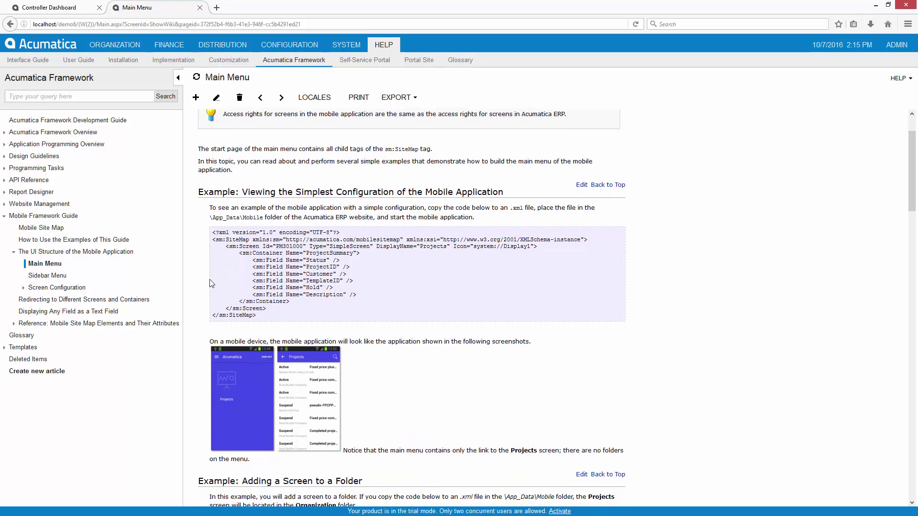
pyautogui.click(13, 324)
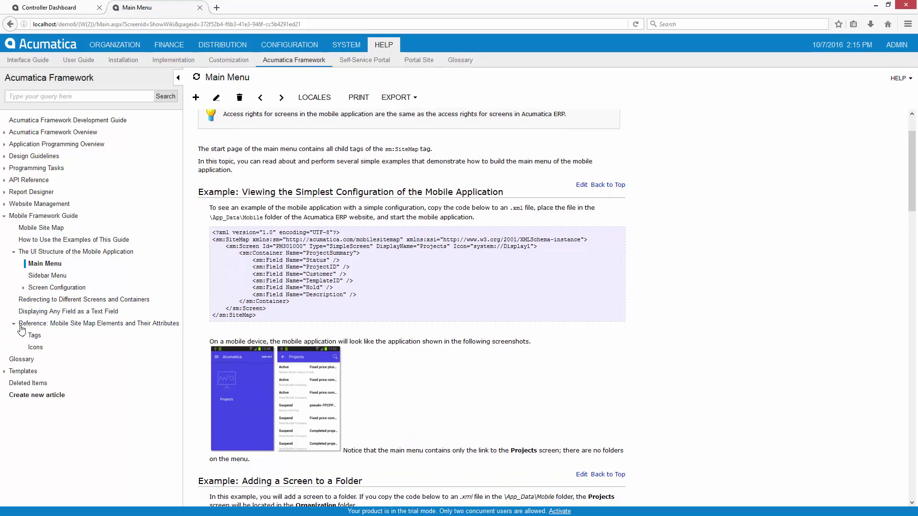
pyautogui.click(35, 336)
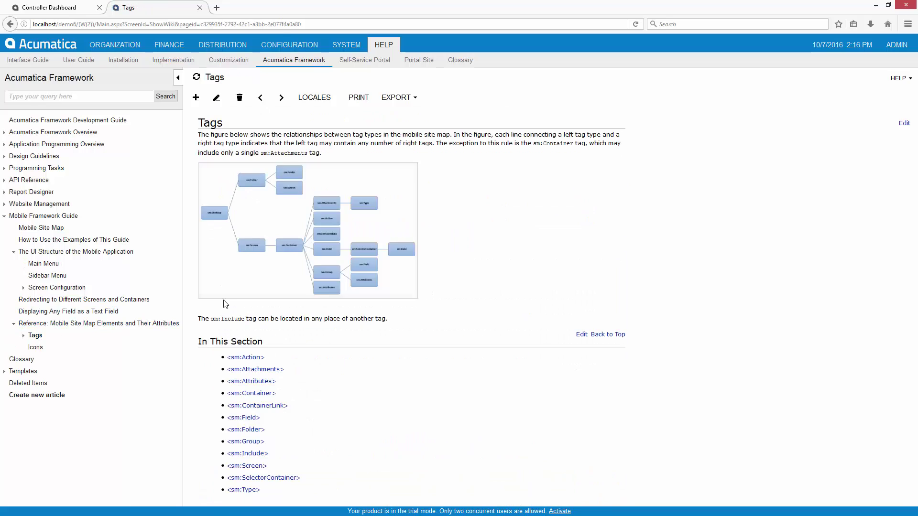
pyautogui.click(278, 258)
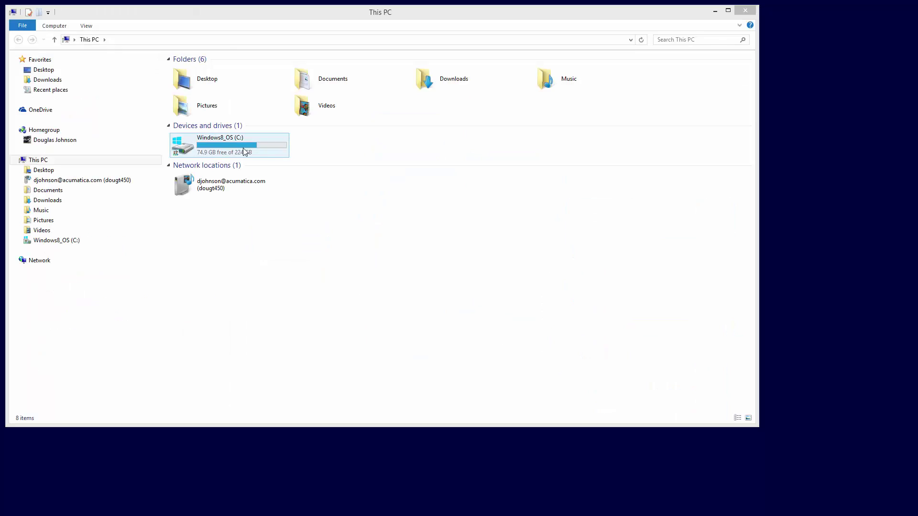
pyautogui.doubleClick(243, 147)
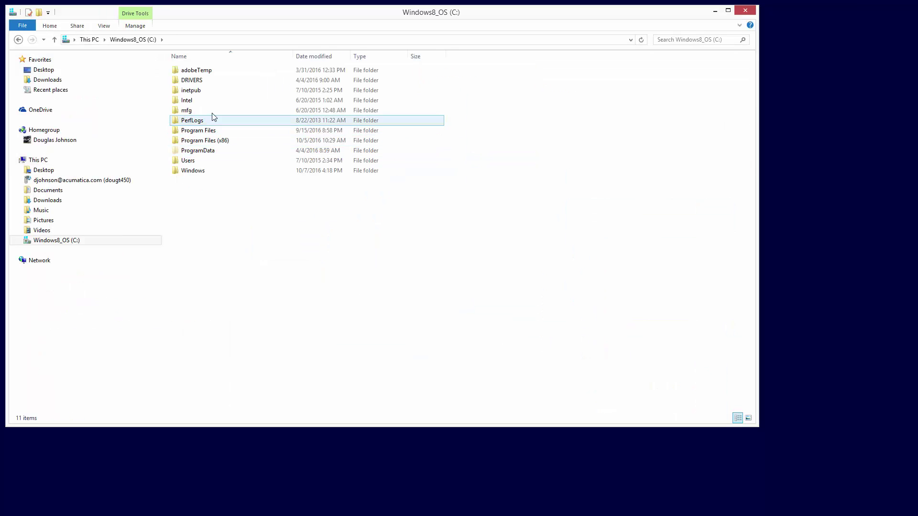
# Go through Program Files (x86) > Acumatica ERP > demo6 > App_Data > Mobile and open mobilesitemap.xml.
pyautogui.doubleClick(216, 139)
pyautogui.doubleClick(201, 78)
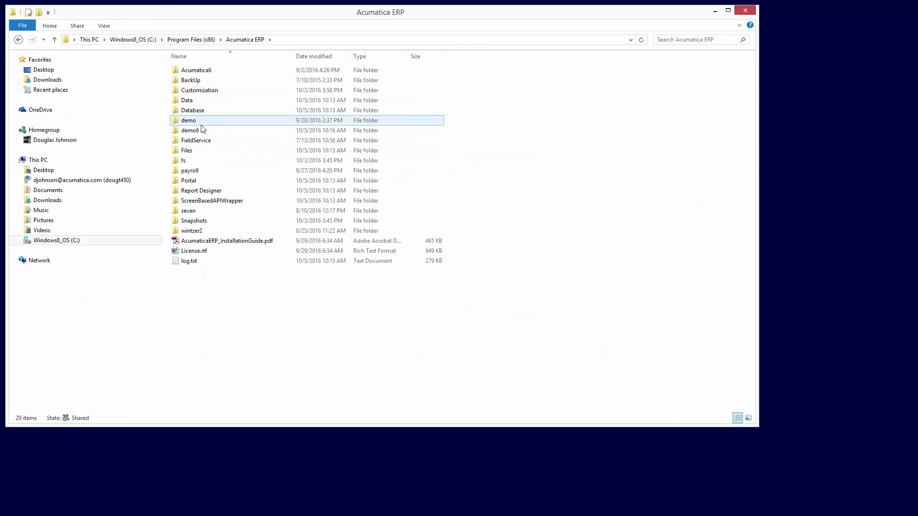
pyautogui.doubleClick(201, 130)
pyautogui.doubleClick(197, 91)
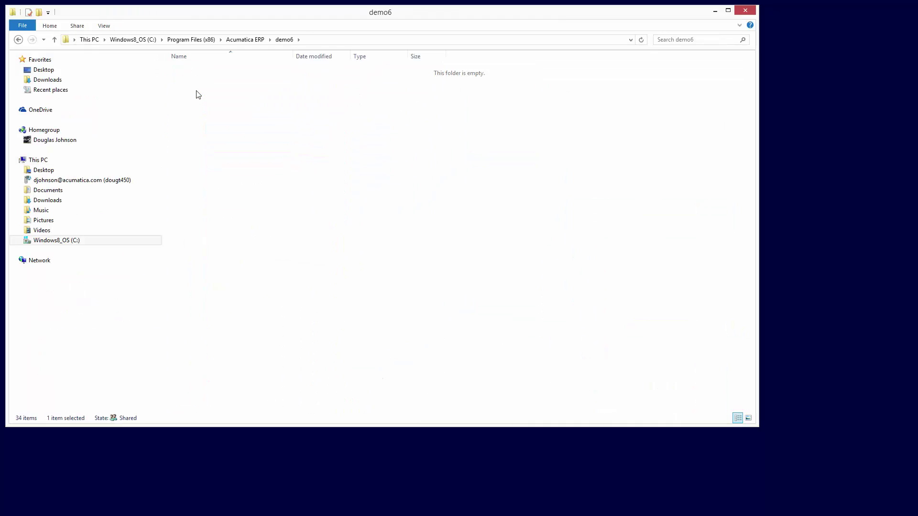
pyautogui.doubleClick(196, 90)
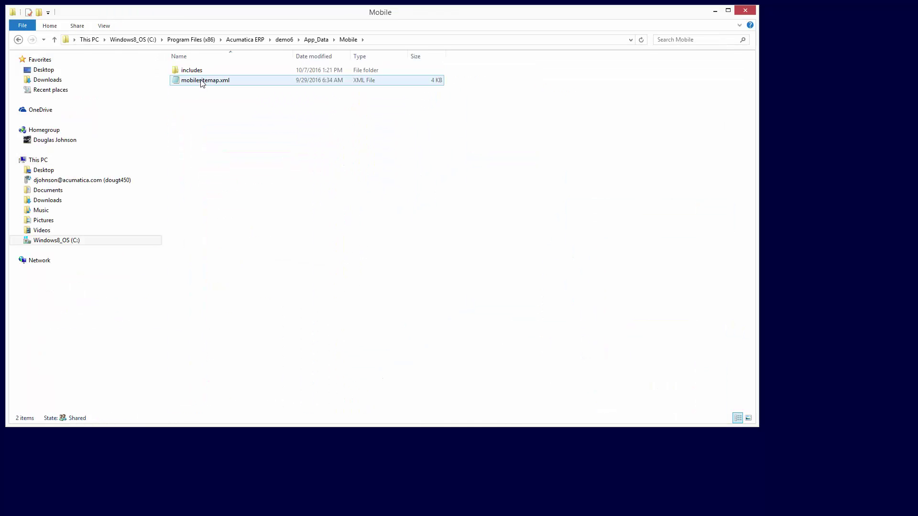
pyautogui.doubleClick(202, 80)
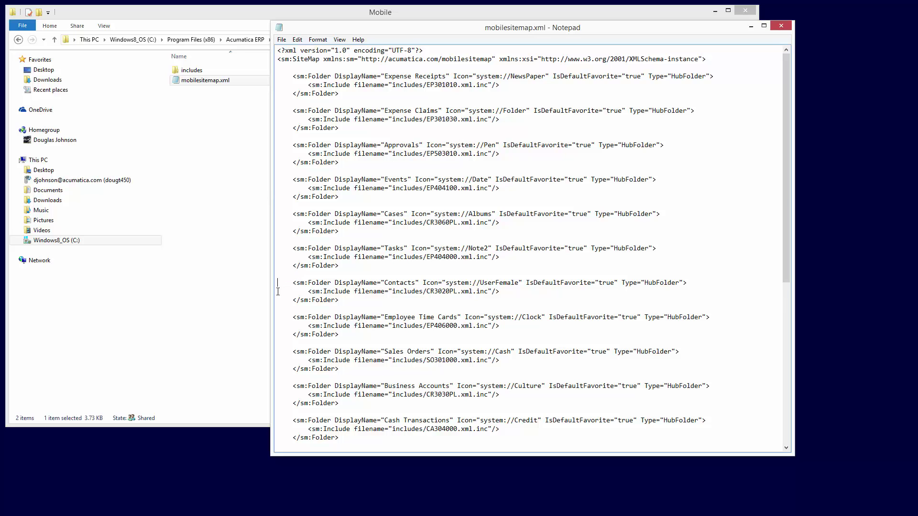
# Move the Contacts folder block above Expense Receipts, then save and close mobilesitemap.xml.
pyautogui.keyDown('shift'); pyautogui.click(279, 306); pyautogui.keyUp('shift')
pyautogui.hotkey('ctrl', 'c')
pyautogui.press('Delete')
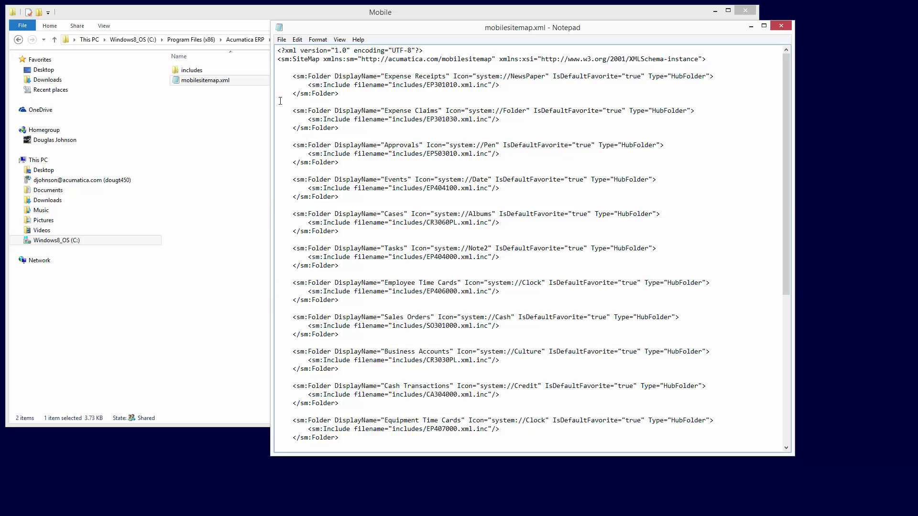
pyautogui.hotkey('ctrl', 'v')
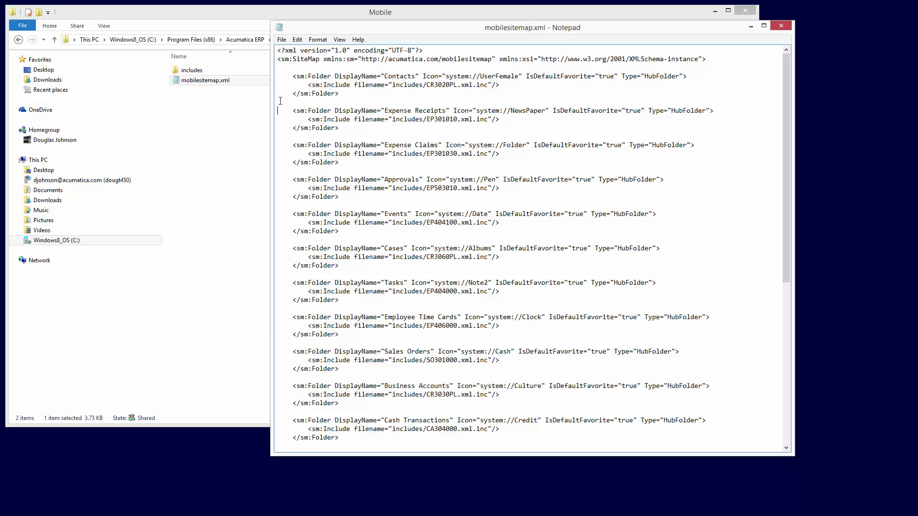
pyautogui.click(282, 40)
pyautogui.click(294, 71)
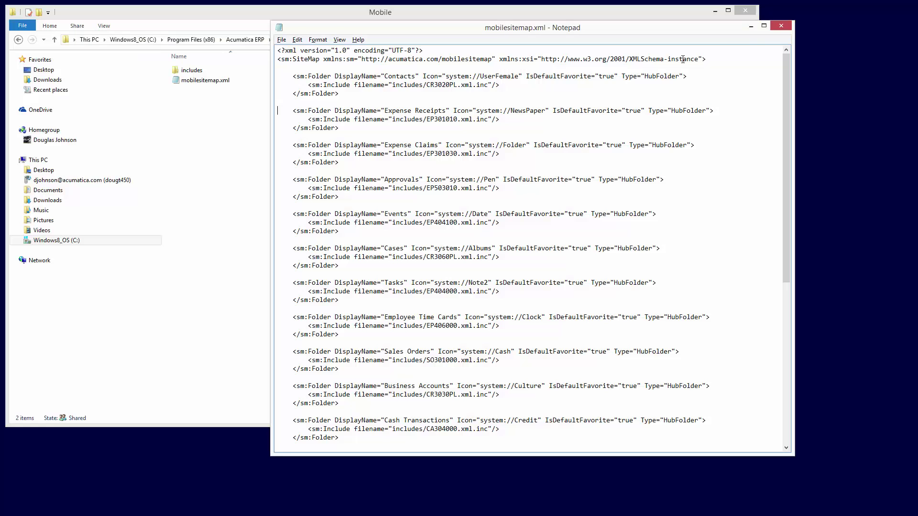
pyautogui.click(781, 25)
# In CR3020PL.xml.inc set FieldsToShow to 4, delete the CompanyName field, and save.
pyautogui.doubleClick(195, 71)
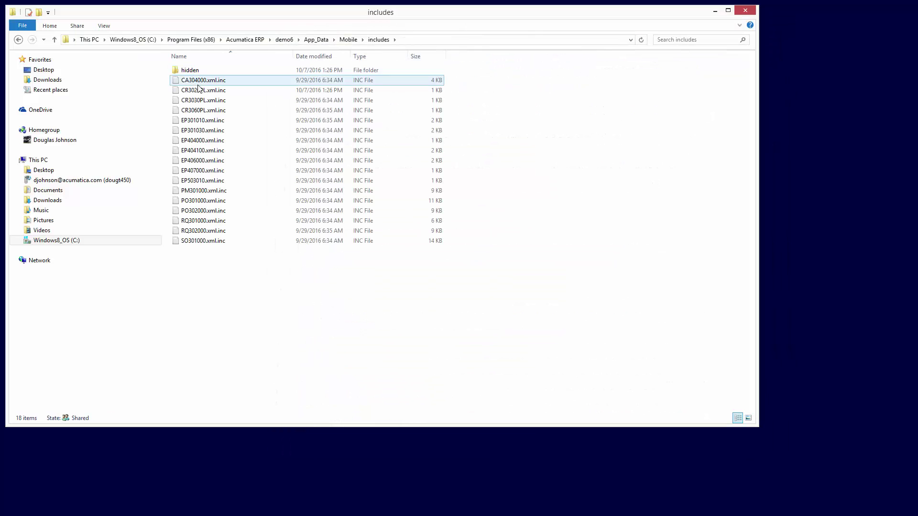
pyautogui.rightClick(198, 90)
pyautogui.moveTo(234, 118)
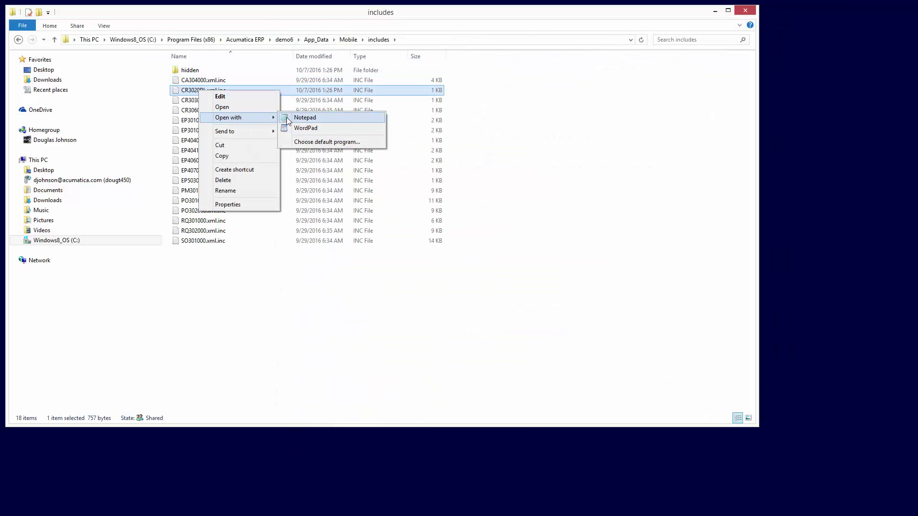
pyautogui.click(305, 117)
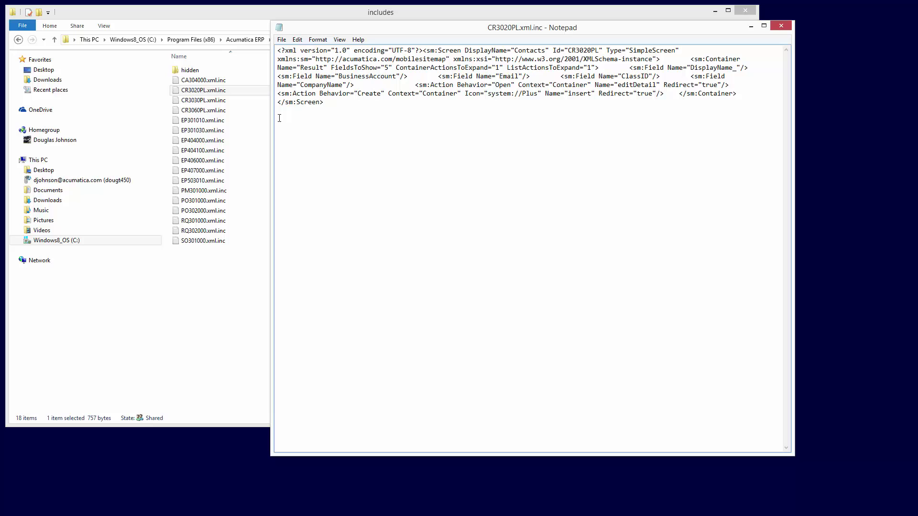
pyautogui.moveTo(385, 67); pyautogui.dragTo(388, 67)
pyautogui.moveTo(690, 77); pyautogui.dragTo(381, 82)
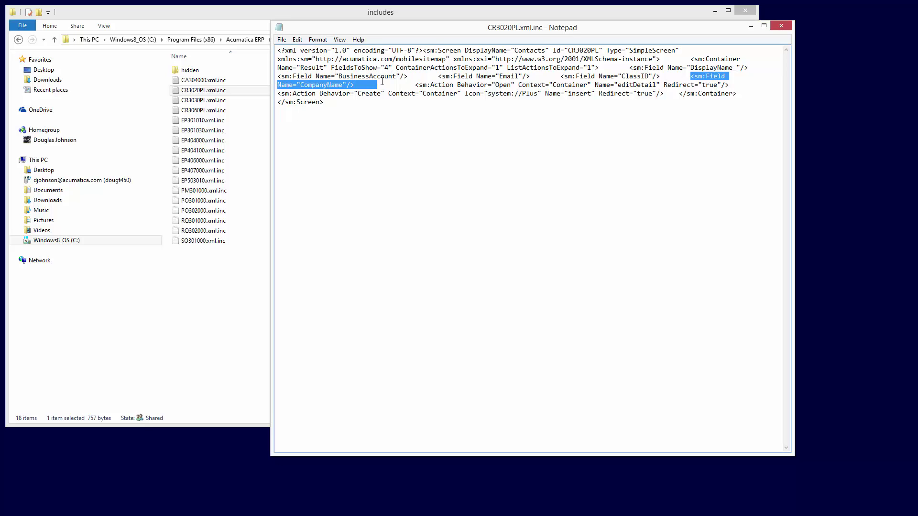
pyautogui.press('Delete')
pyautogui.click(282, 39)
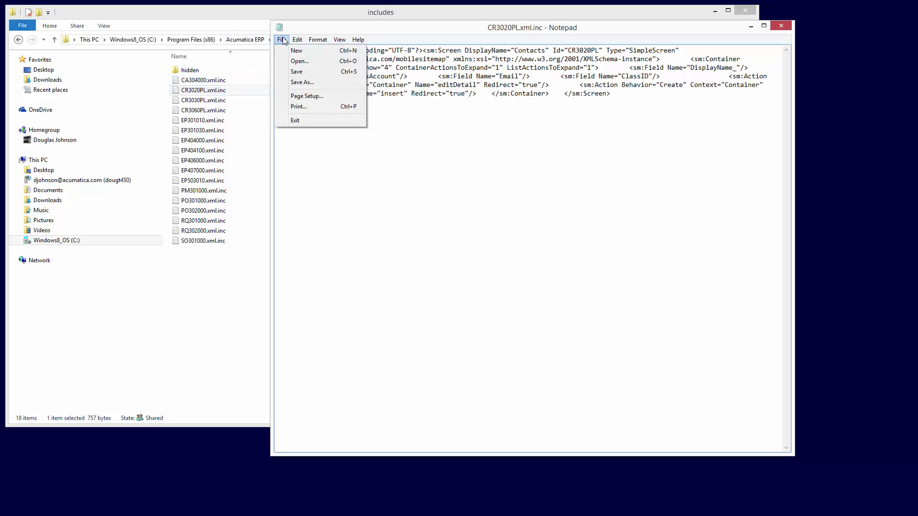
pyautogui.click(296, 71)
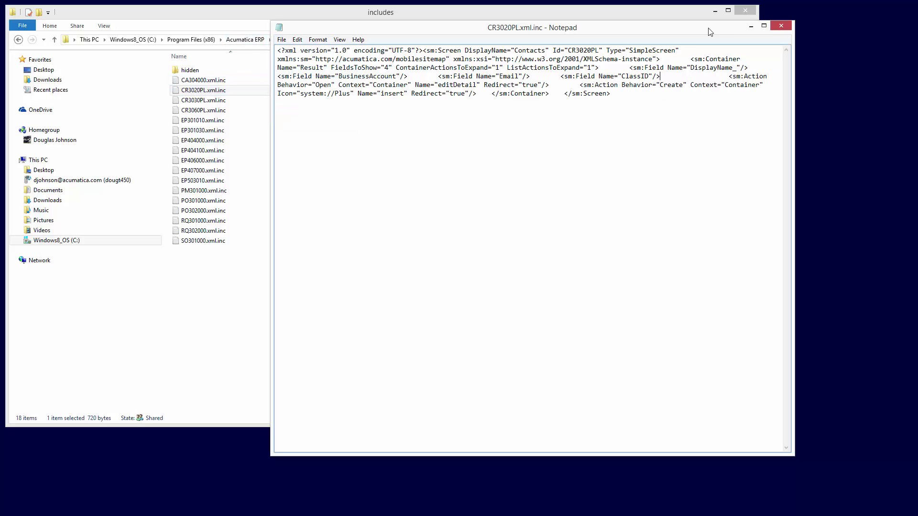
pyautogui.click(780, 25)
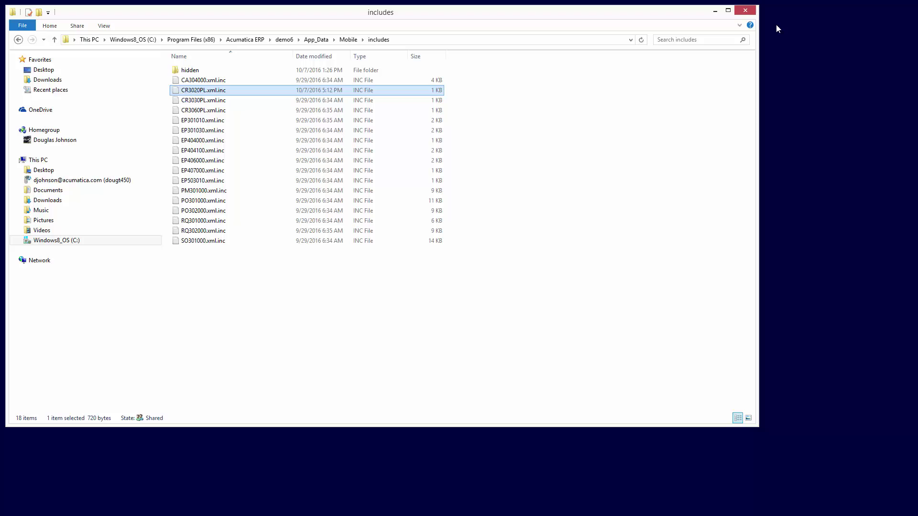
# Comment out the Fax field line in hidden\CR302000.xml.inc with <!-- -->, then save and close.
pyautogui.doubleClick(192, 71)
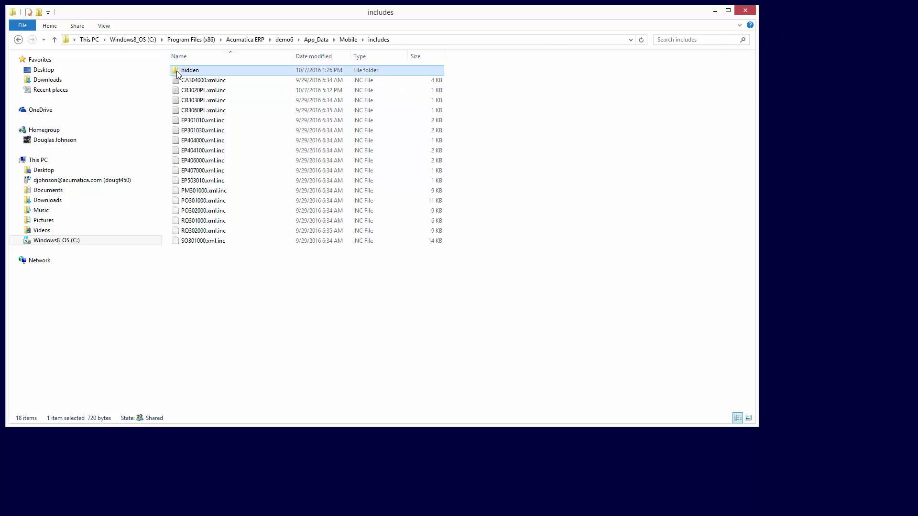
pyautogui.rightClick(191, 70)
pyautogui.moveTo(225, 97)
pyautogui.click(287, 97)
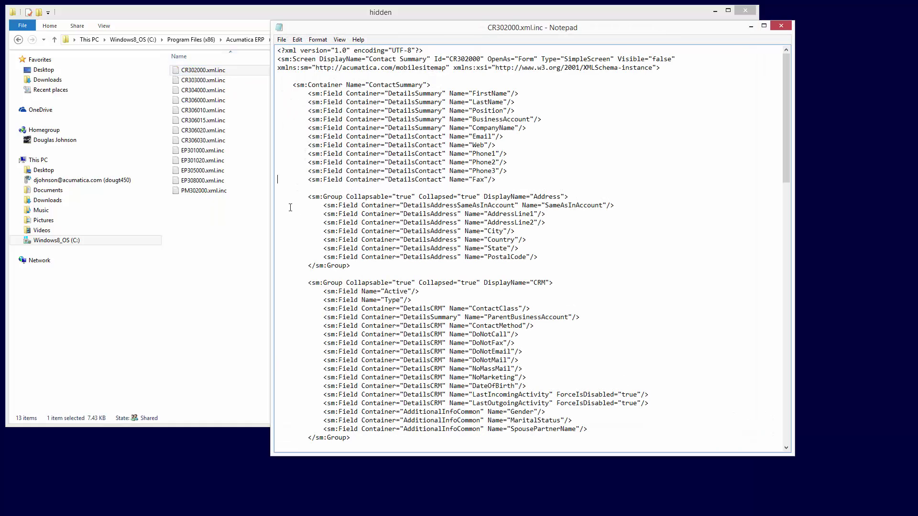
pyautogui.write('<!--')
pyautogui.press('End')
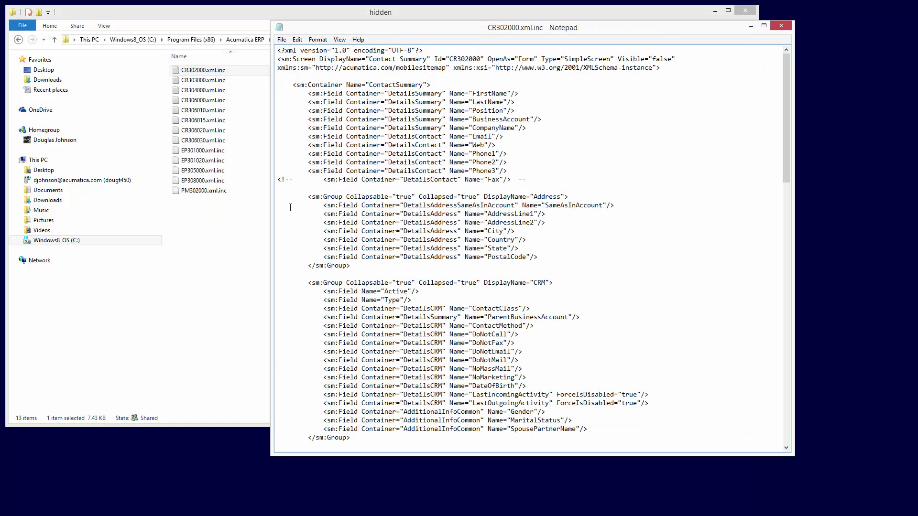
pyautogui.click(282, 40)
pyautogui.click(289, 73)
pyautogui.click(780, 25)
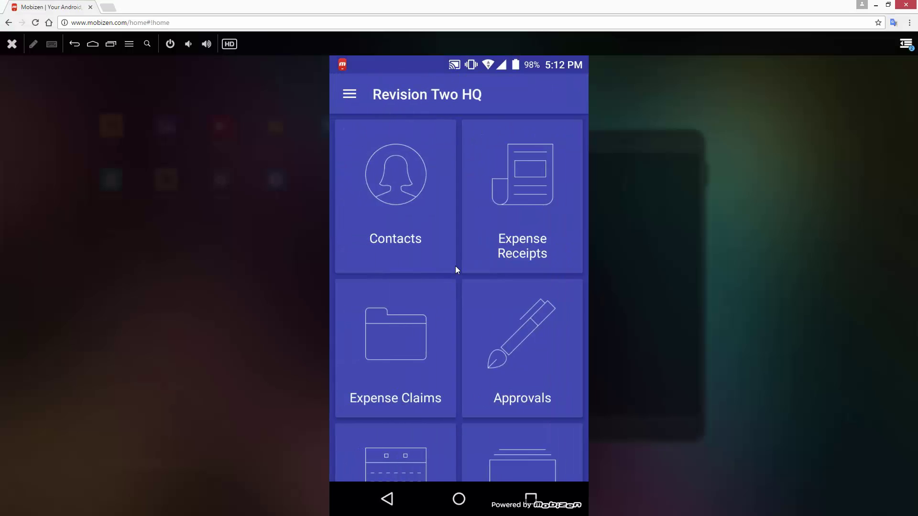
# Open Contacts, now the first tile on the phone's home screen, and scroll the list.
pyautogui.click(455, 266)
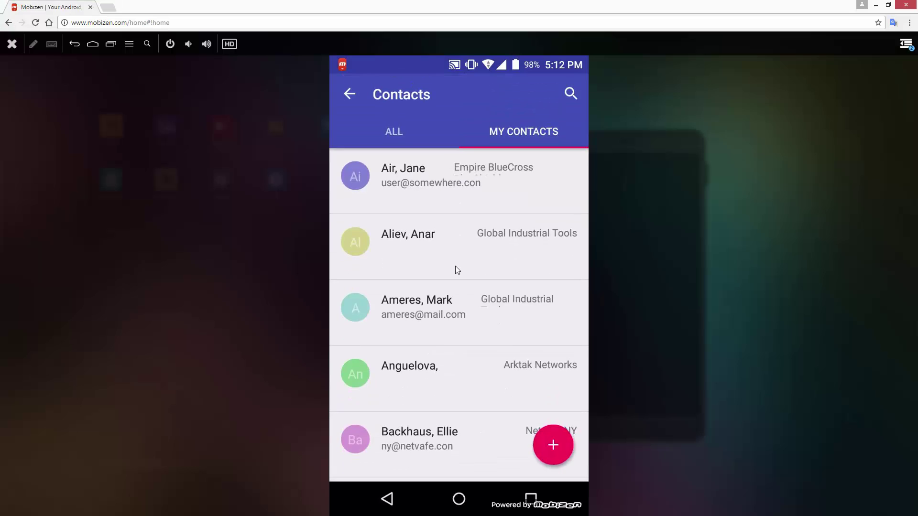
pyautogui.scroll(-5, 455, 270)
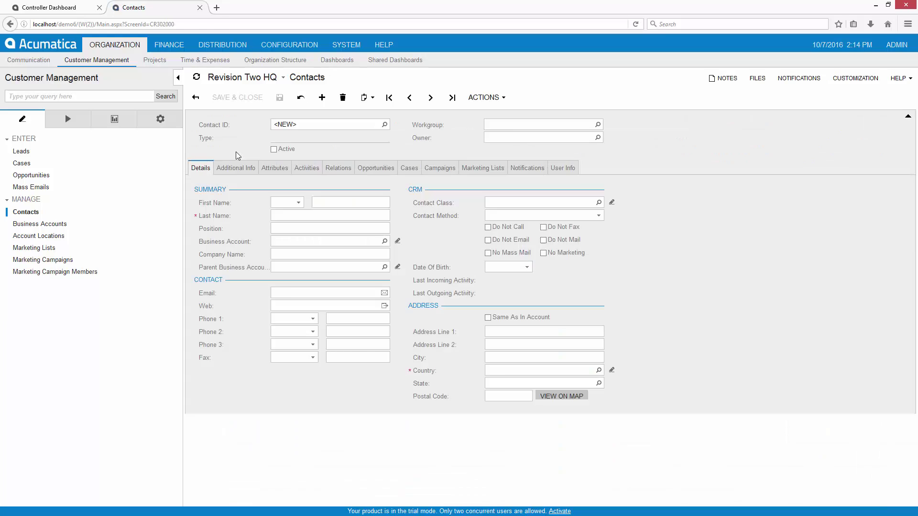
# Open the Contacts screen's web service description and search it for 'dateof'.
pyautogui.click(898, 78)
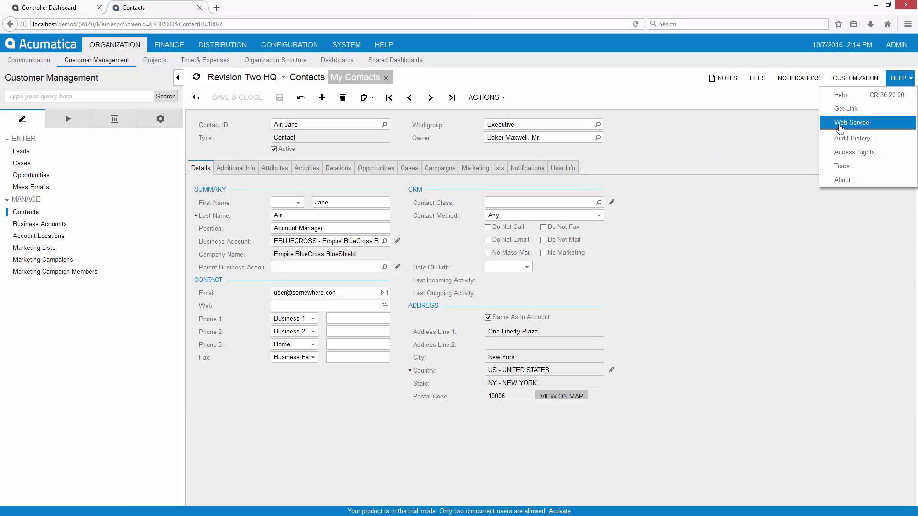
pyautogui.click(840, 126)
pyautogui.click(268, 68)
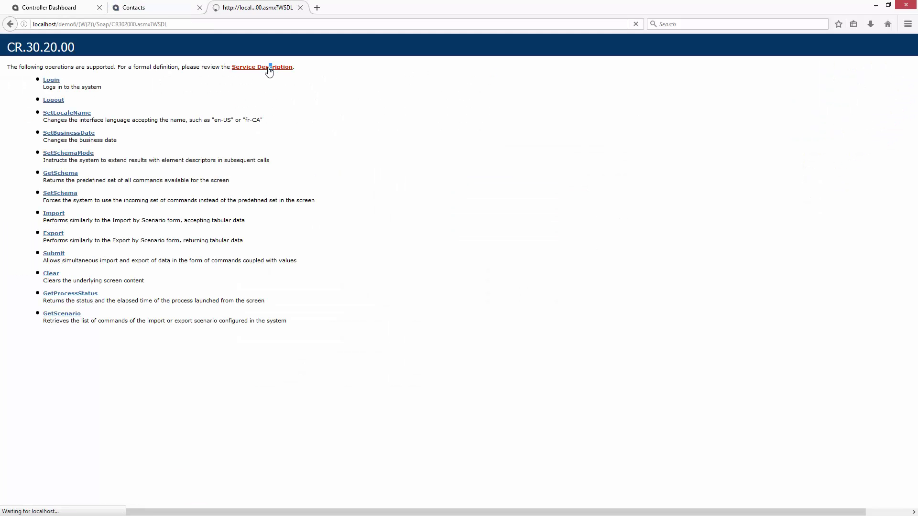
pyautogui.hotkey('ctrl', 'f')
pyautogui.write('dateof')
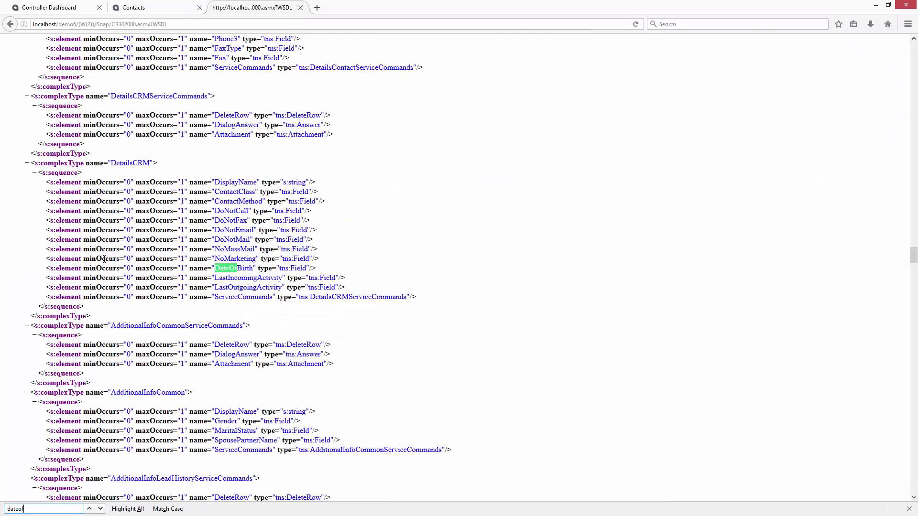
pyautogui.hotkey('alt', 'Tab')
# Reopen CR302000.xml.inc in Notepad and select its DateOfBirth field line.
pyautogui.rightClick(203, 73)
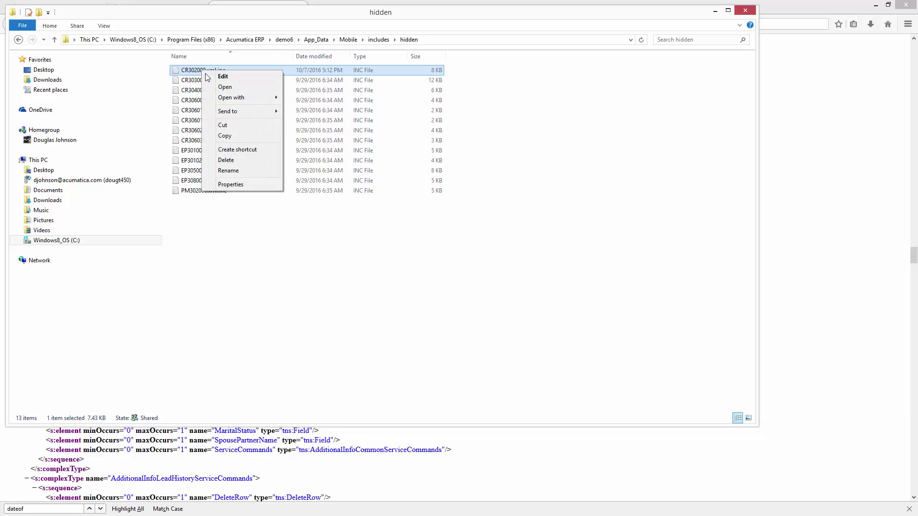
pyautogui.moveTo(241, 95)
pyautogui.click(310, 96)
pyautogui.moveTo(277, 386); pyautogui.dragTo(529, 385)
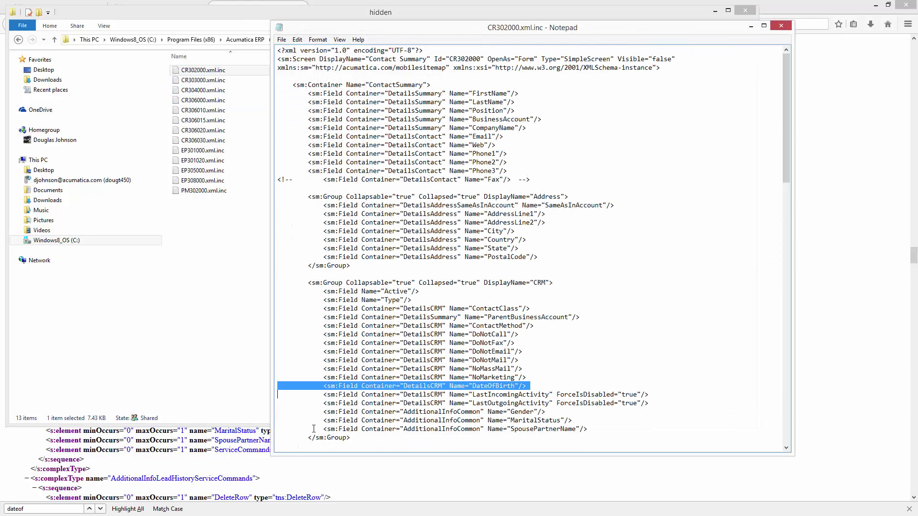